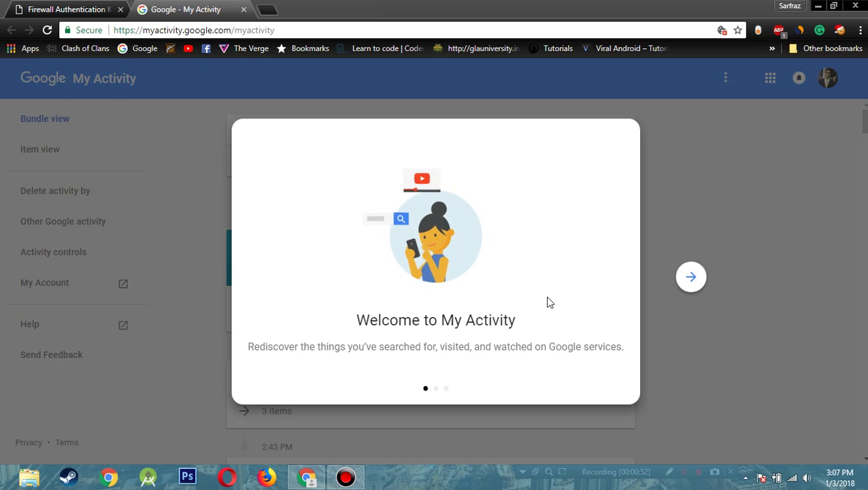
# Go through all the My Activity welcome introduction slides and close the introduction.
pyautogui.click(690, 283)
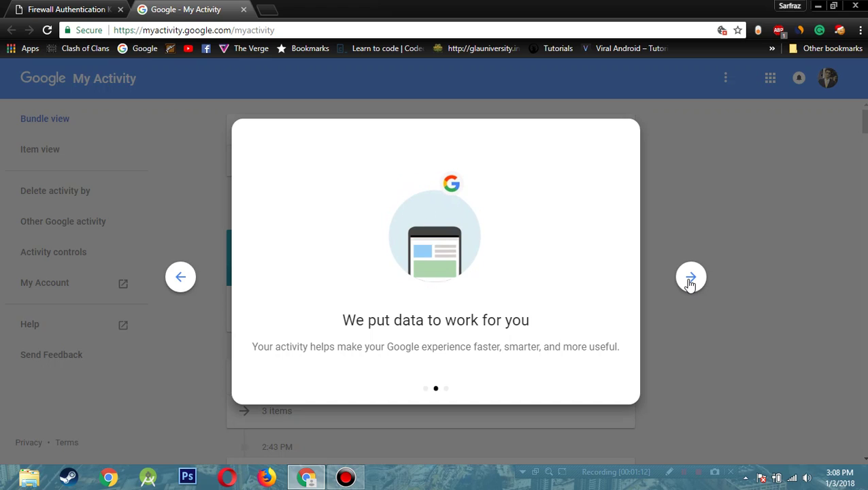
pyautogui.click(691, 279)
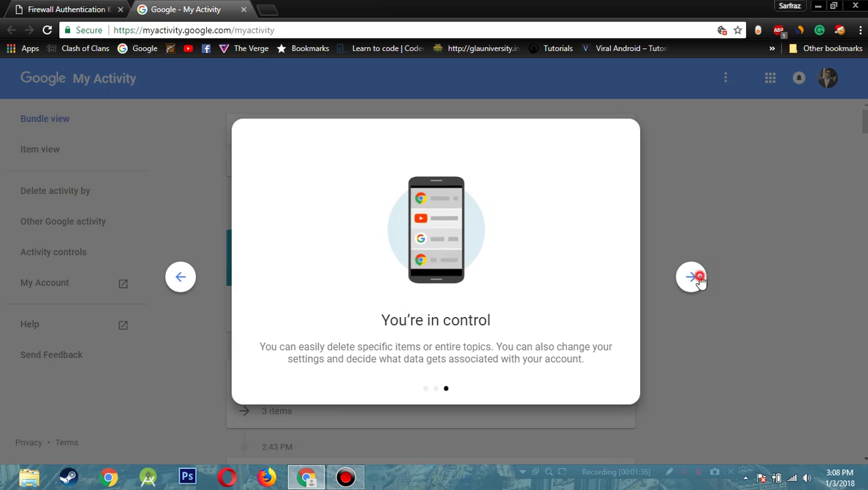
pyautogui.click(692, 277)
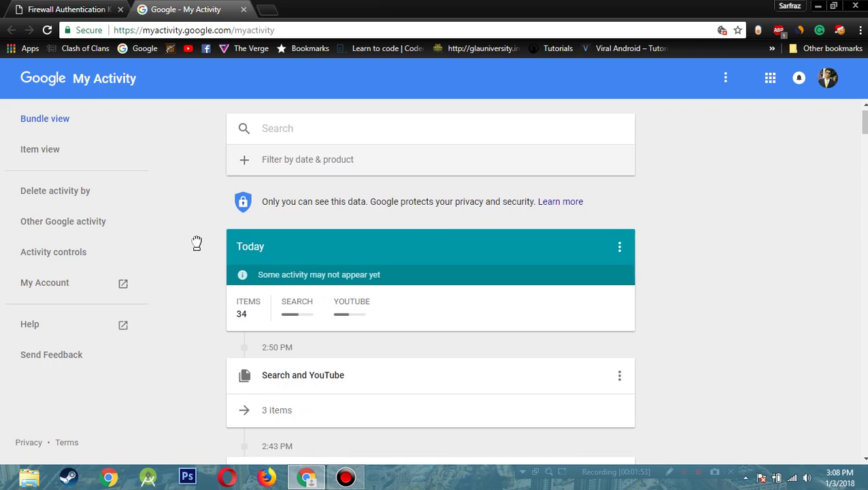
# Filter today's activity to YouTube, look through the watched and searched entries, and return to the full activity page.
pyautogui.scroll(-3, 196, 241)
pyautogui.scroll(1, 197, 246)
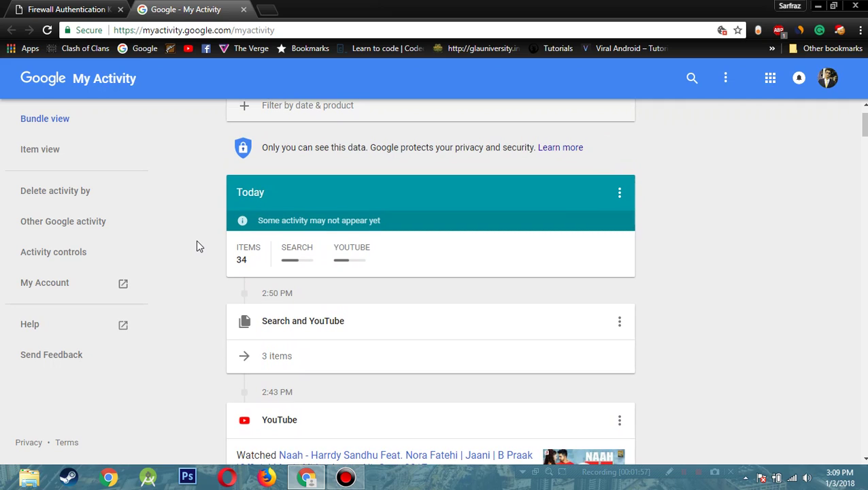
pyautogui.scroll(1, 197, 245)
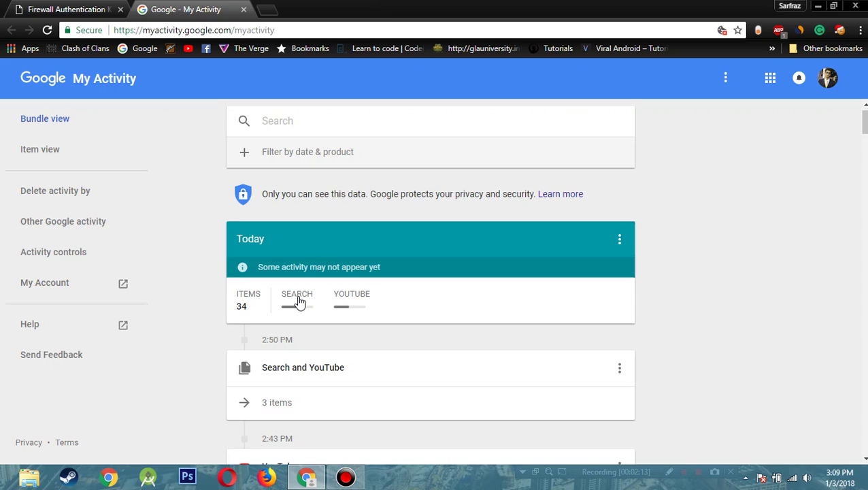
pyautogui.click(351, 301)
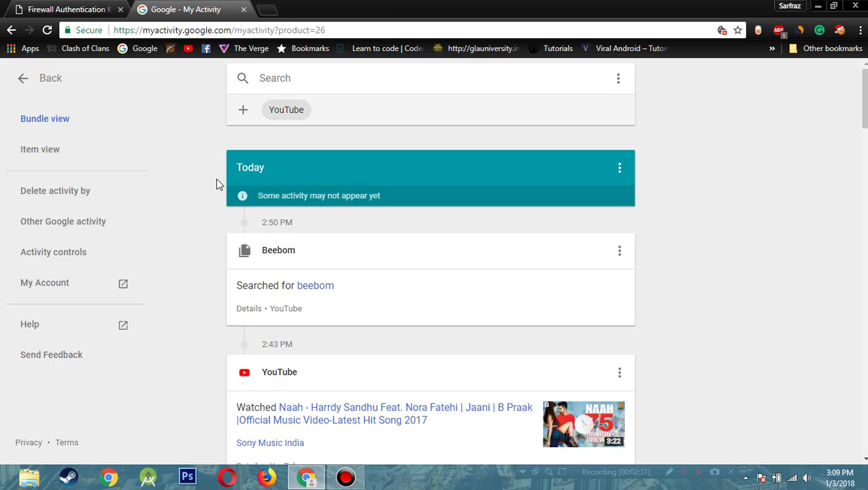
pyautogui.scroll(-2, 211, 240)
pyautogui.scroll(-5, 211, 239)
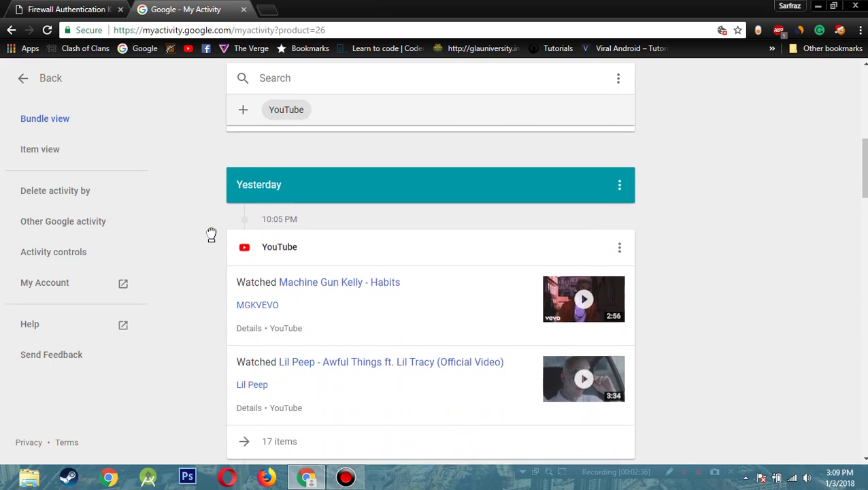
pyautogui.scroll(-1, 211, 238)
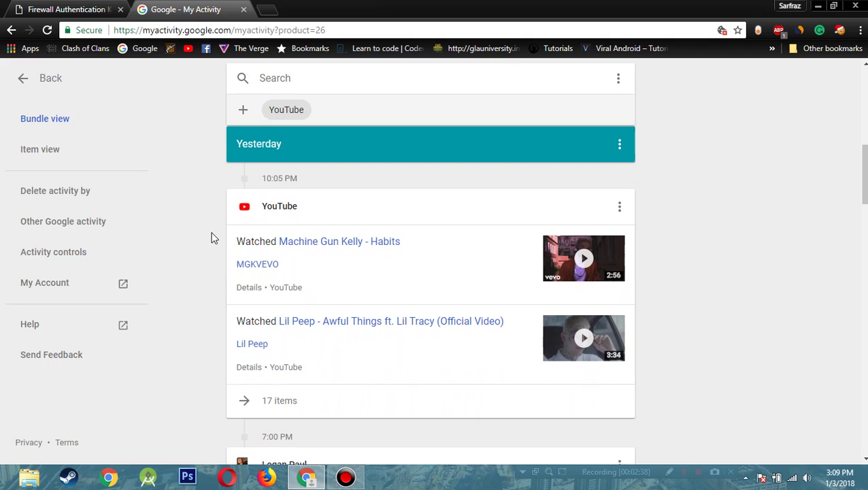
pyautogui.scroll(-2, 211, 234)
pyautogui.scroll(-5, 212, 230)
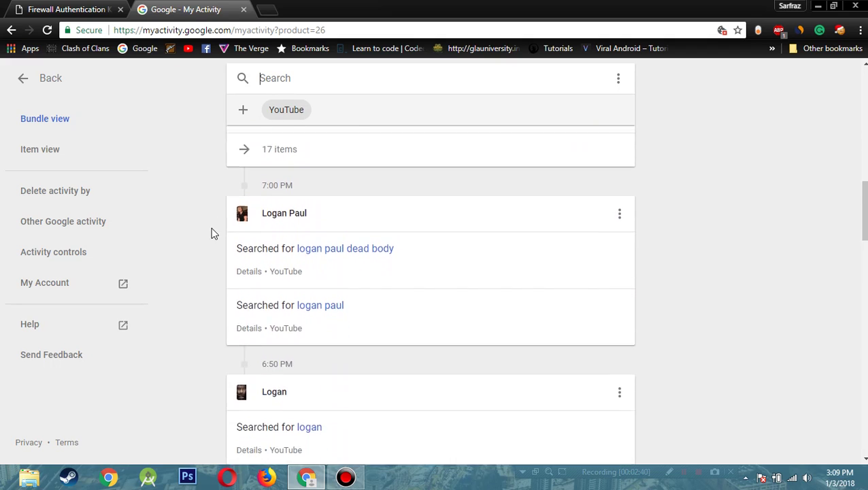
pyautogui.scroll(3, 217, 207)
pyautogui.scroll(10, 218, 207)
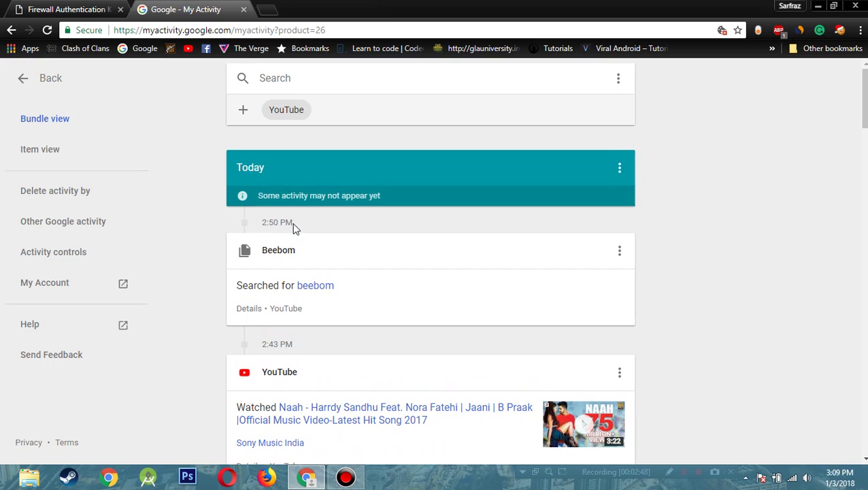
pyautogui.click(34, 80)
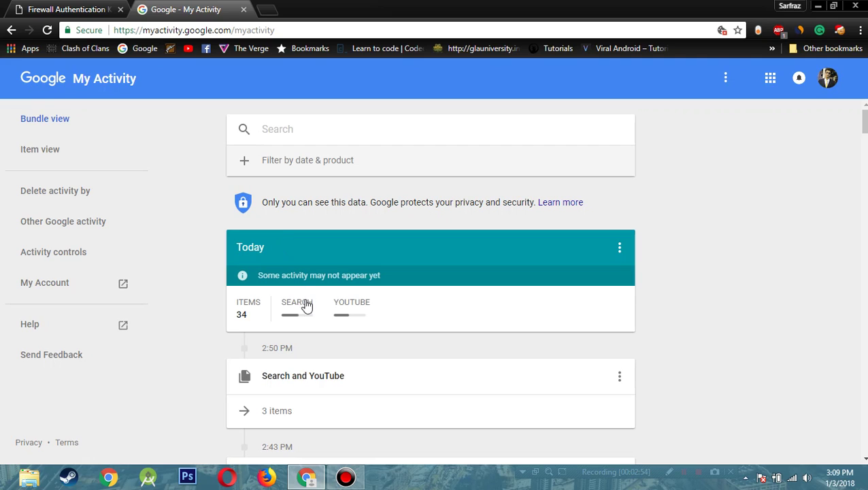
# Filter today's activity to Search, look through the searches and visited sites, and return to the full activity page.
pyautogui.click(298, 315)
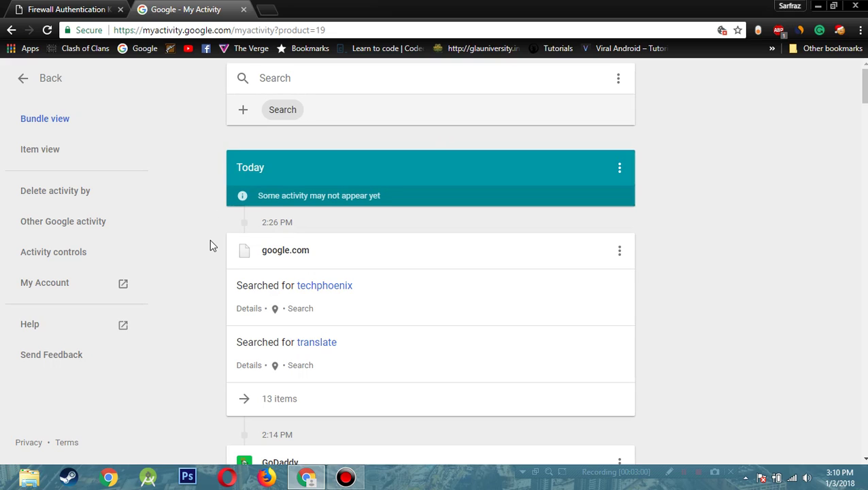
pyautogui.scroll(-2, 211, 244)
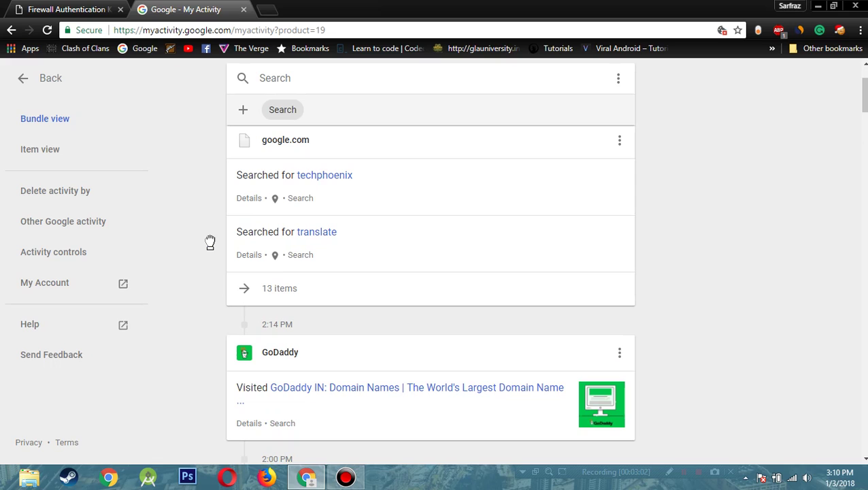
pyautogui.scroll(-2, 211, 244)
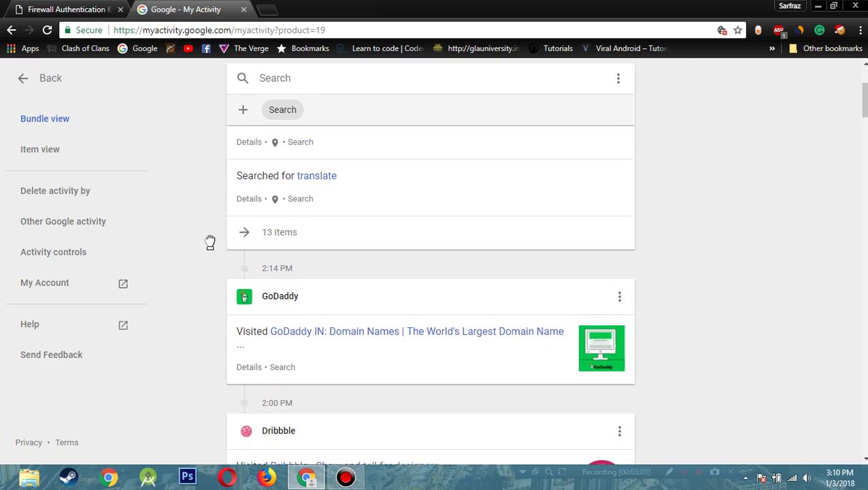
pyautogui.scroll(-5, 210, 239)
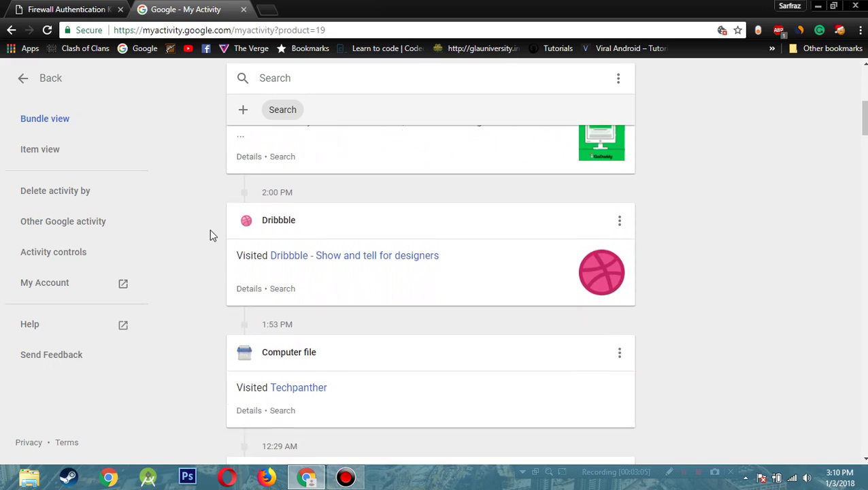
pyautogui.scroll(8, 209, 240)
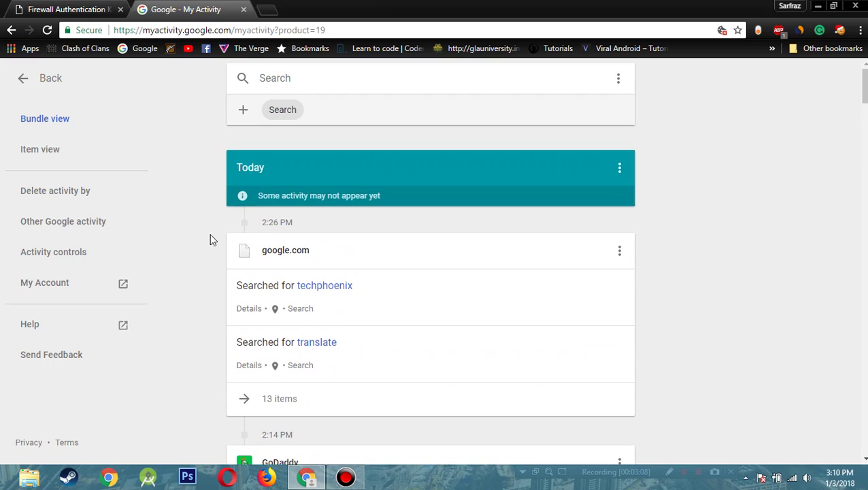
pyautogui.click(31, 89)
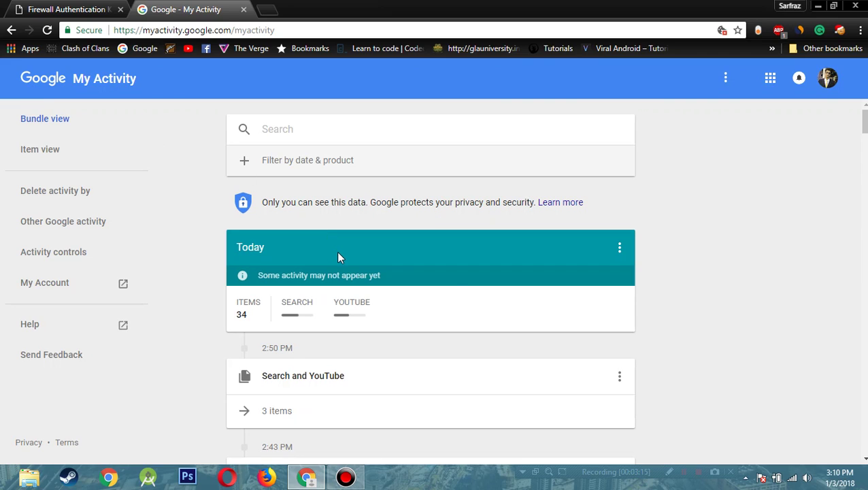
# Examine the combined activity timeline from today's entries down to yesterday's summary.
pyautogui.scroll(-2, 456, 292)
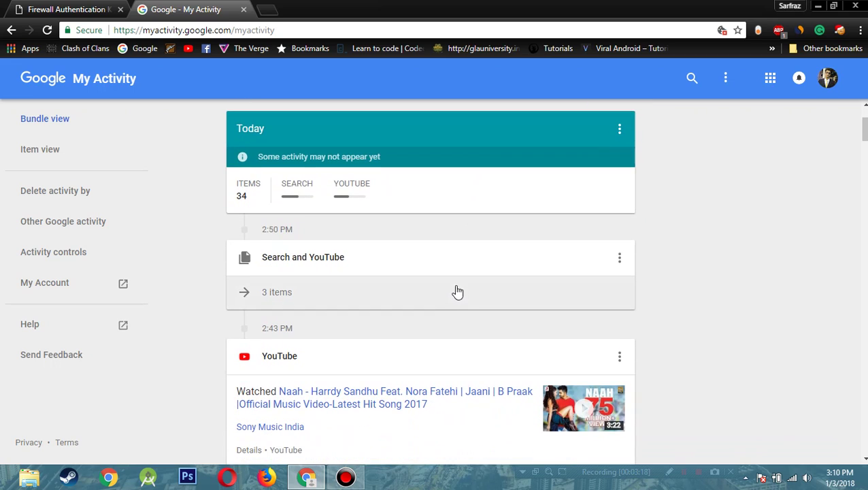
pyautogui.scroll(-2, 458, 292)
pyautogui.scroll(-2, 456, 291)
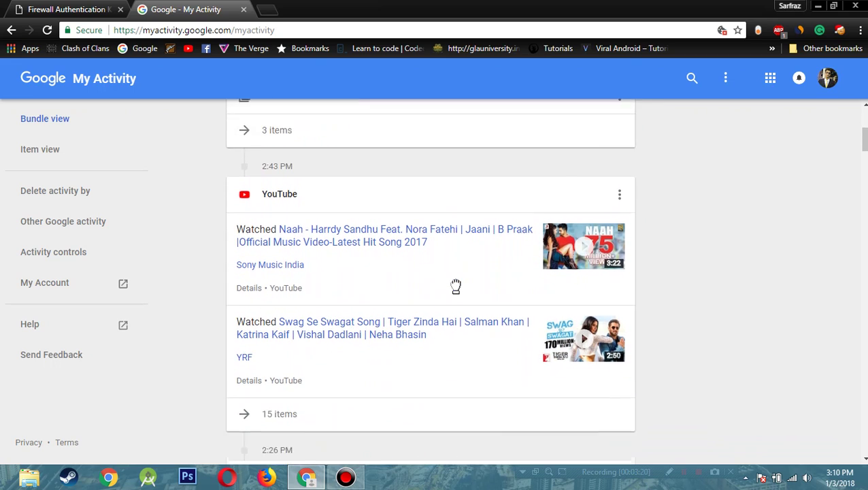
pyautogui.scroll(-2, 456, 285)
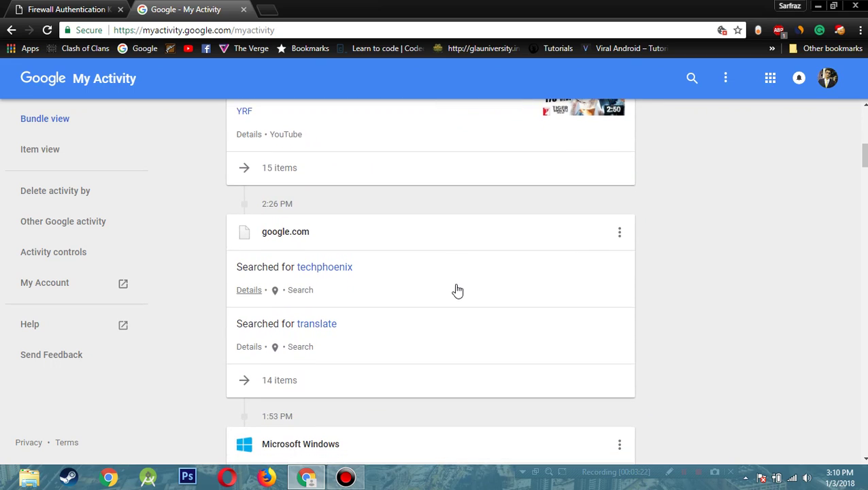
pyautogui.scroll(-2, 454, 284)
pyautogui.scroll(-2, 456, 284)
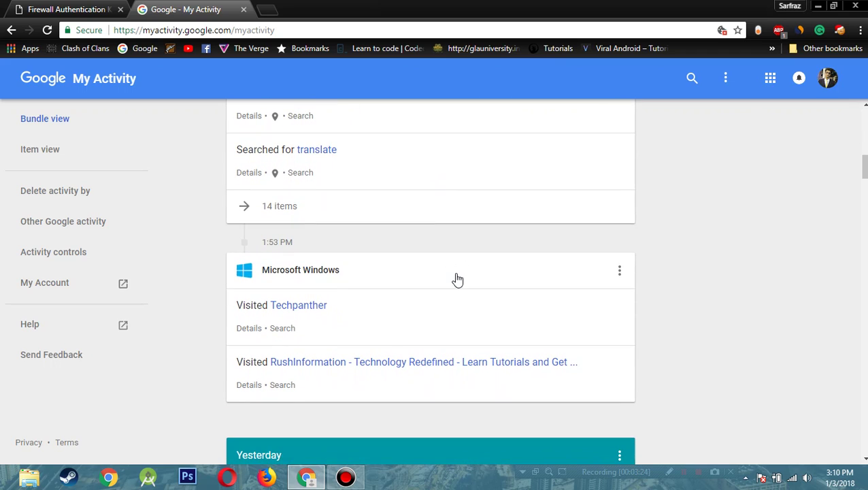
pyautogui.scroll(-2, 455, 267)
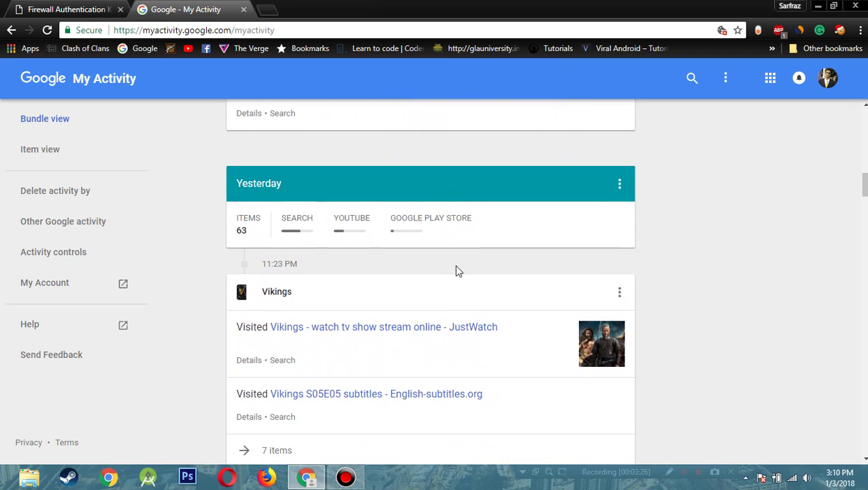
pyautogui.scroll(1, 456, 268)
pyautogui.scroll(-1, 454, 266)
pyautogui.scroll(2, 456, 268)
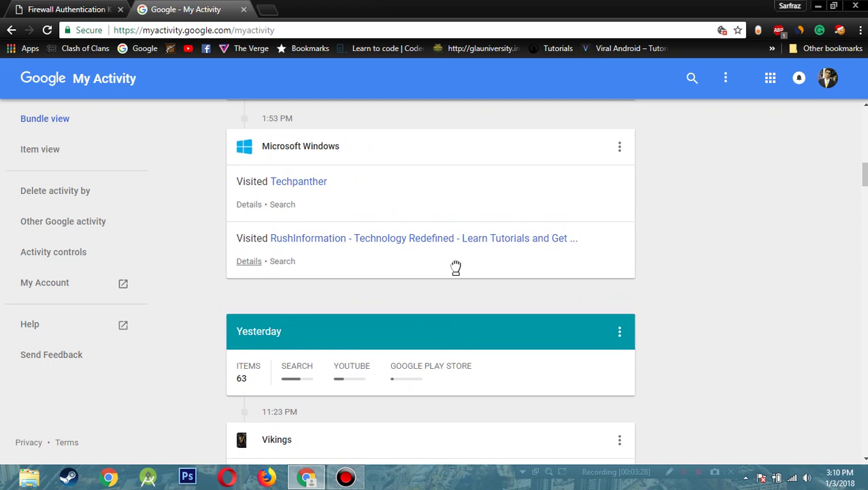
# Show only the Google Play Store activity from yesterday's summary, review its entries, and return to the full activity page.
pyautogui.click(425, 372)
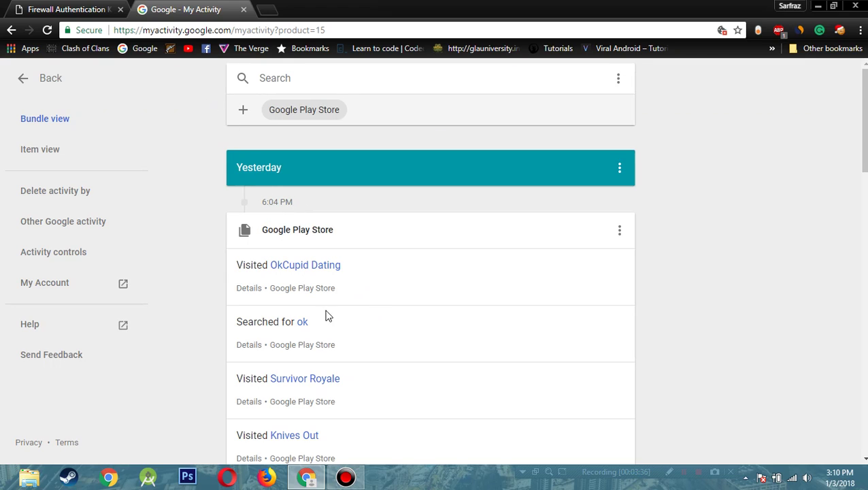
pyautogui.scroll(-3, 333, 325)
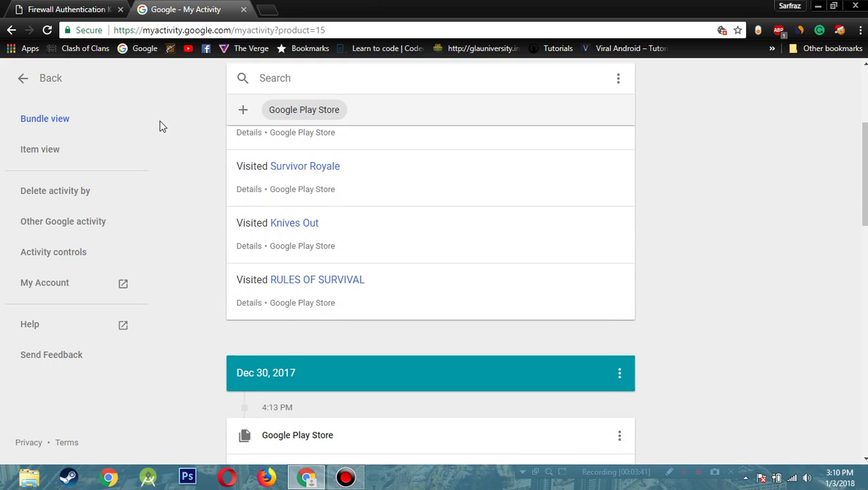
pyautogui.click(39, 85)
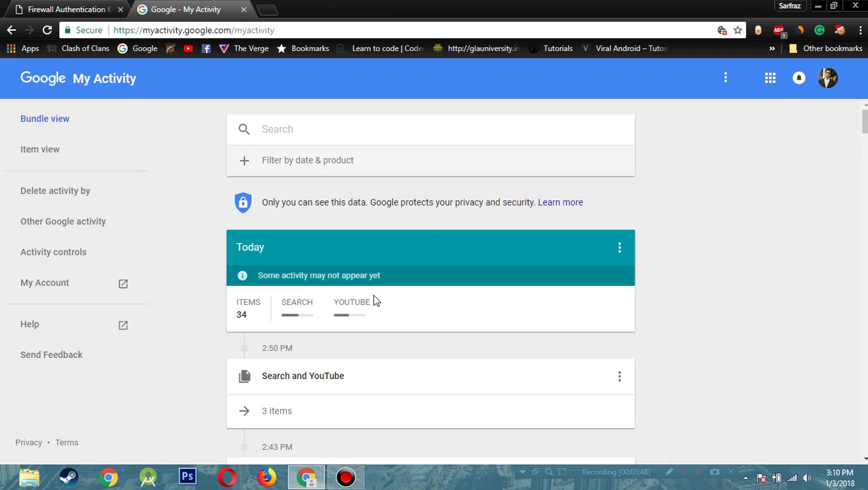
# Try deleting today's 2:43 PM YouTube activity group, acknowledge the pre-deletion notice, and cancel the deletion confirmation.
pyautogui.scroll(-1, 443, 357)
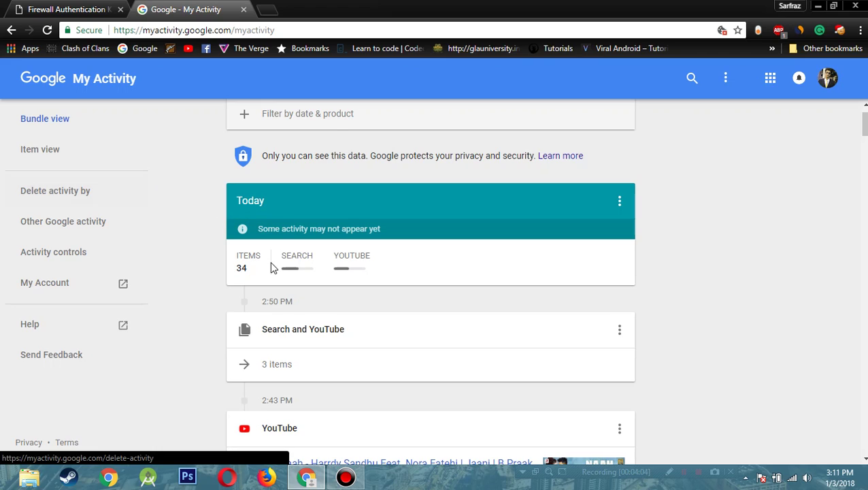
pyautogui.scroll(1, 376, 207)
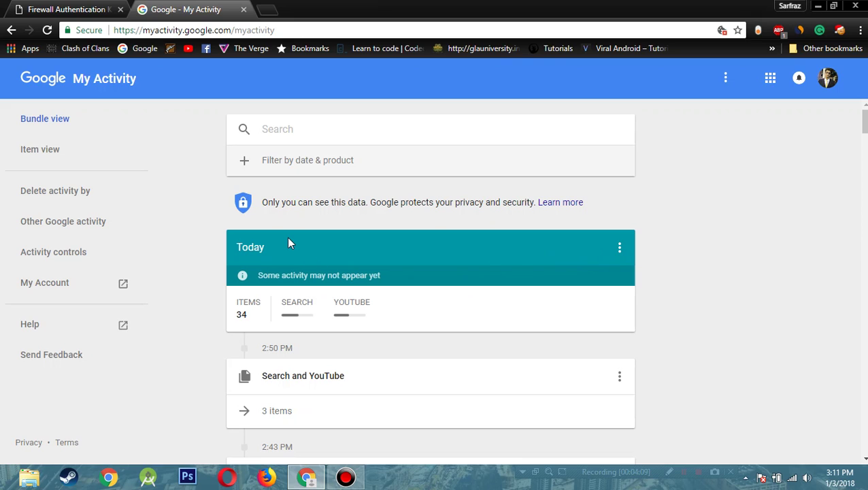
pyautogui.scroll(-2, 287, 236)
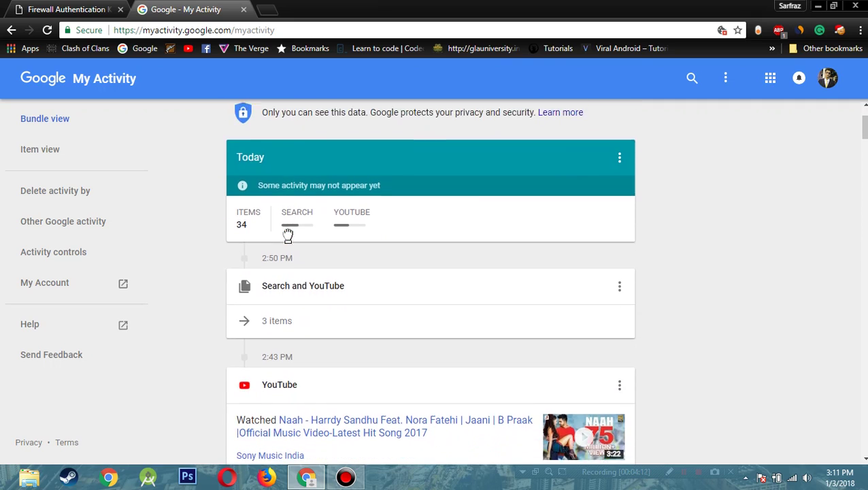
pyautogui.click(619, 335)
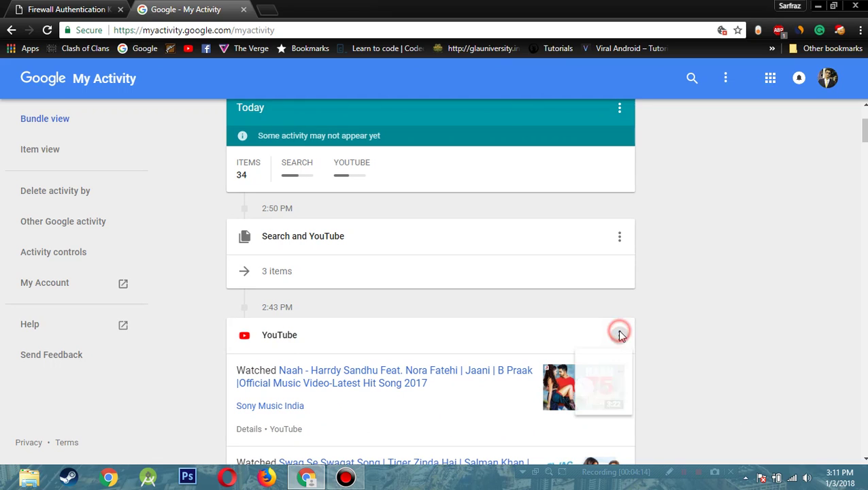
pyautogui.click(610, 400)
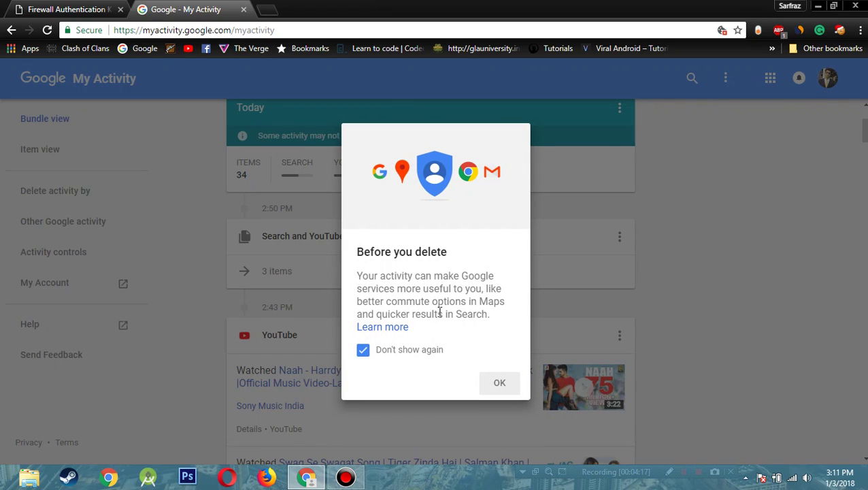
pyautogui.click(380, 350)
pyautogui.click(487, 386)
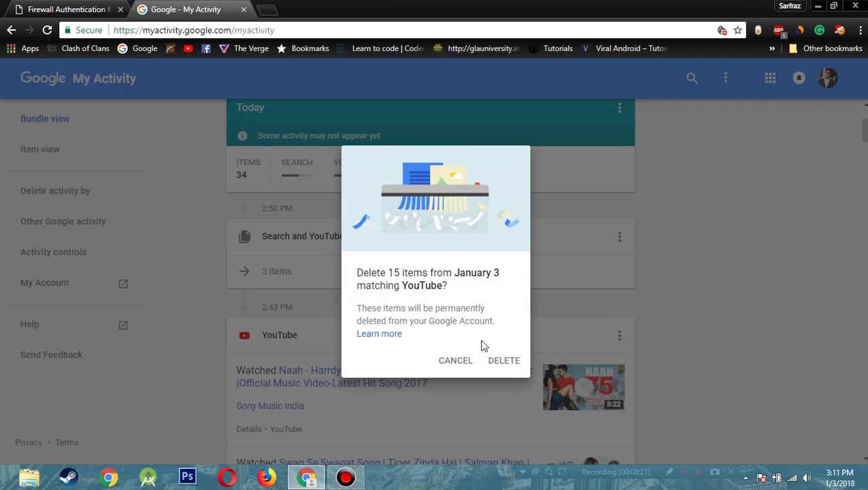
pyautogui.click(457, 365)
# Open the Activity controls page for the Google account.
pyautogui.scroll(1, 381, 311)
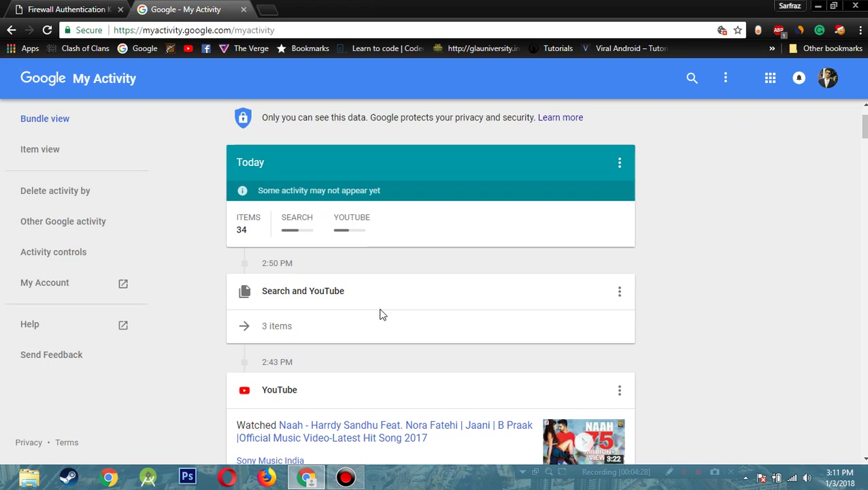
pyautogui.scroll(1, 380, 314)
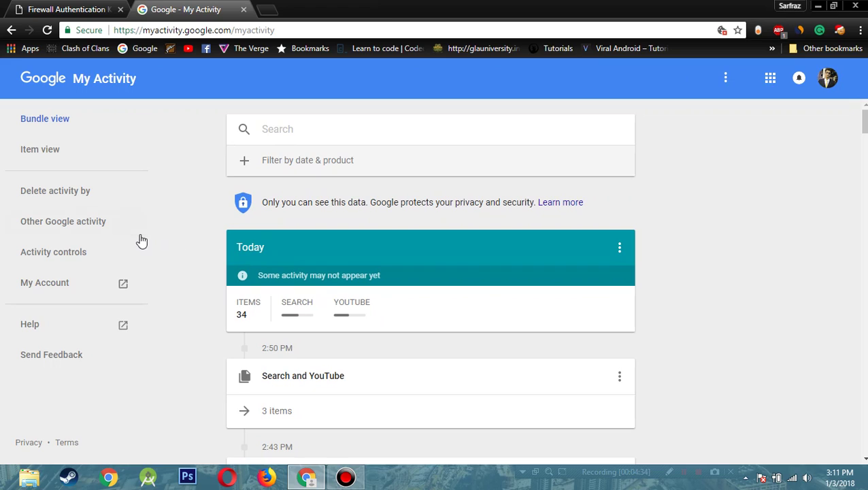
pyautogui.click(76, 252)
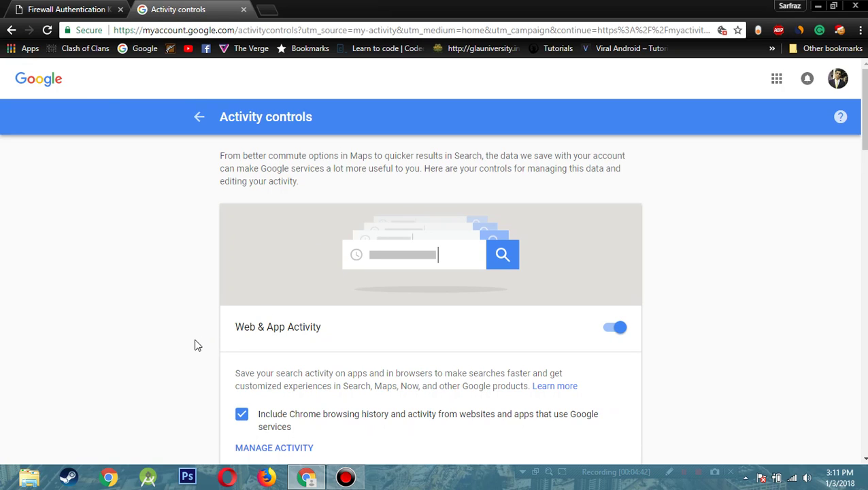
# Examine the Web & App Activity control, including its Chrome browsing history option, and glance at Location History below it.
pyautogui.scroll(-5, 198, 345)
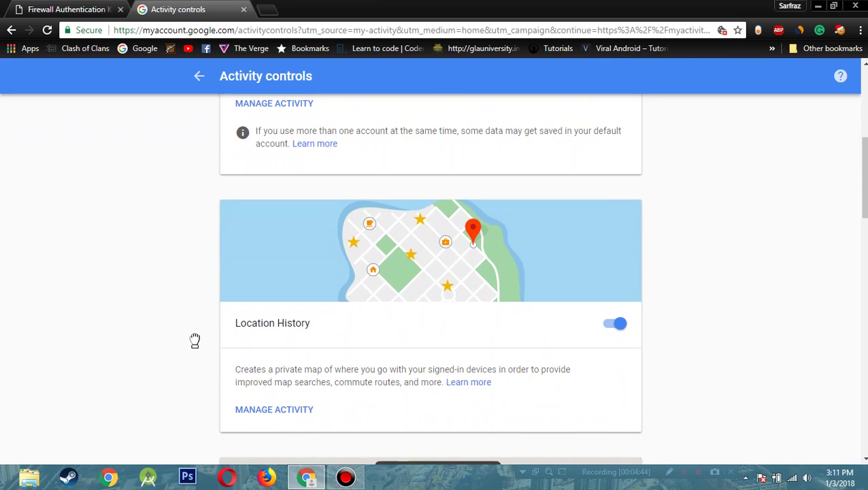
pyautogui.scroll(1, 195, 341)
pyautogui.scroll(4, 195, 341)
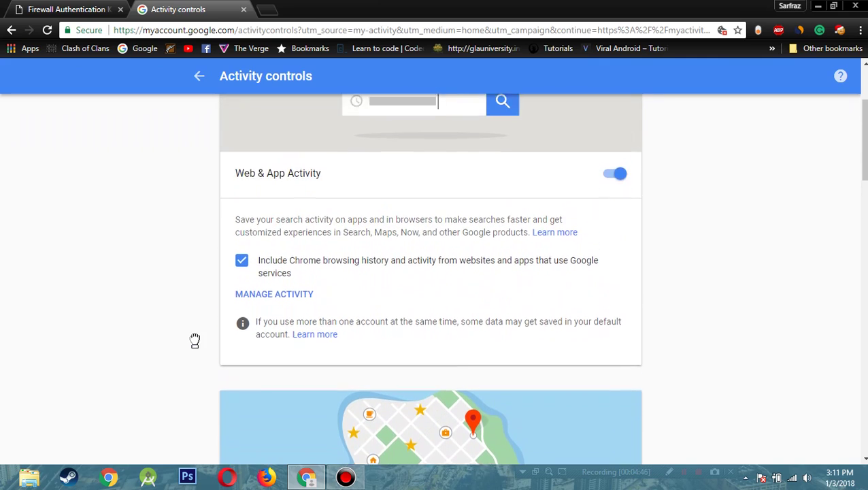
pyautogui.scroll(-3, 198, 343)
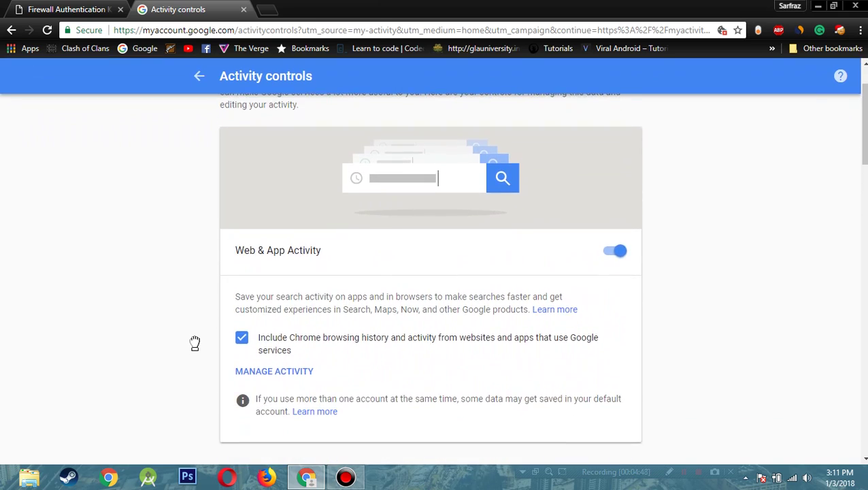
pyautogui.scroll(-1, 196, 337)
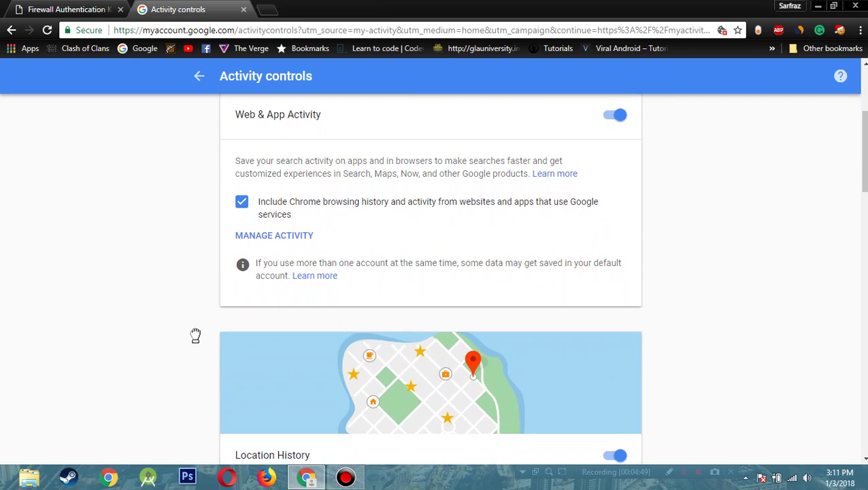
pyautogui.scroll(3, 194, 340)
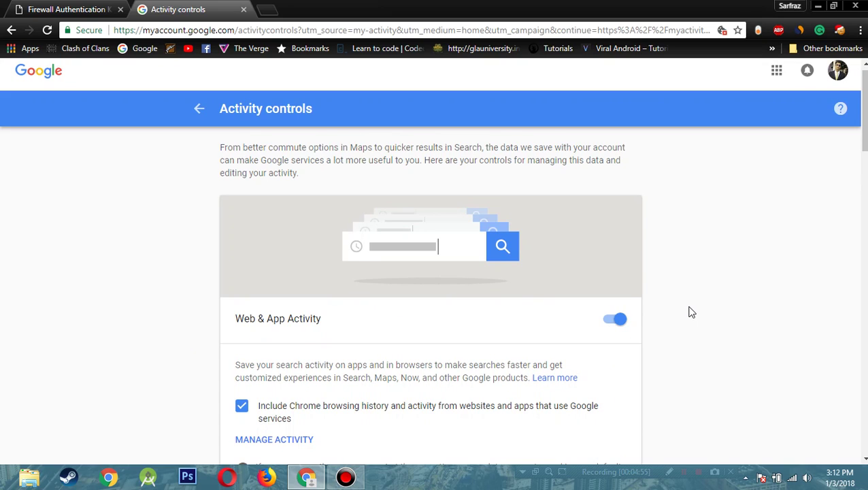
pyautogui.scroll(-1, 691, 311)
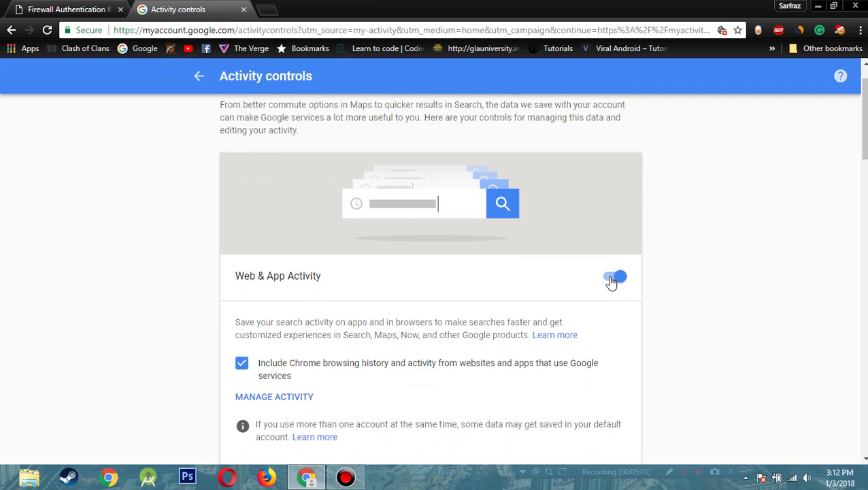
# Review the Location History and Device Information controls and their descriptions of what data is stored.
pyautogui.scroll(-5, 705, 306)
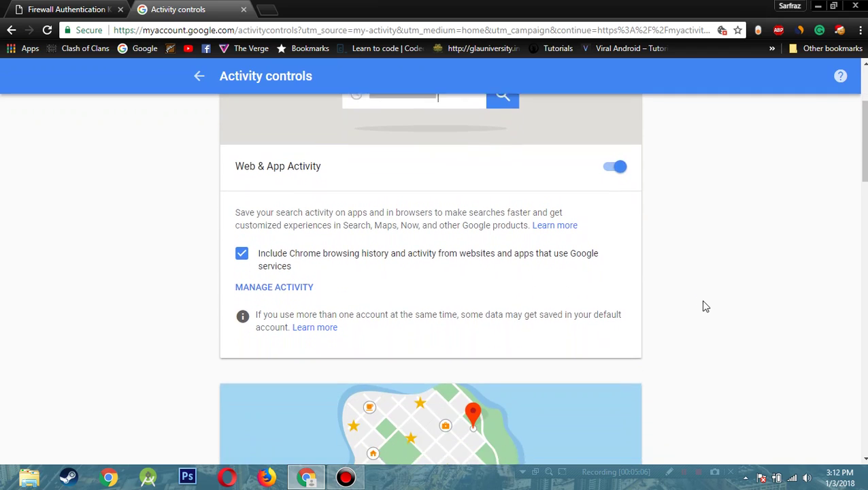
pyautogui.scroll(1, 703, 300)
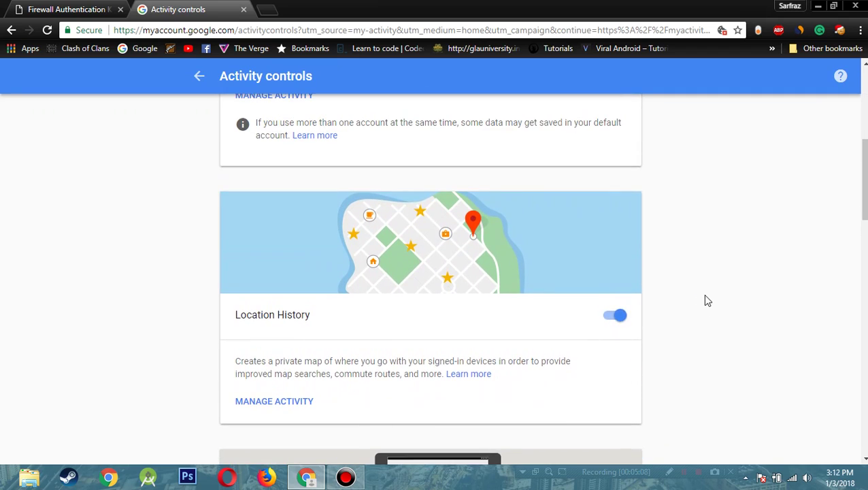
pyautogui.scroll(-1, 707, 298)
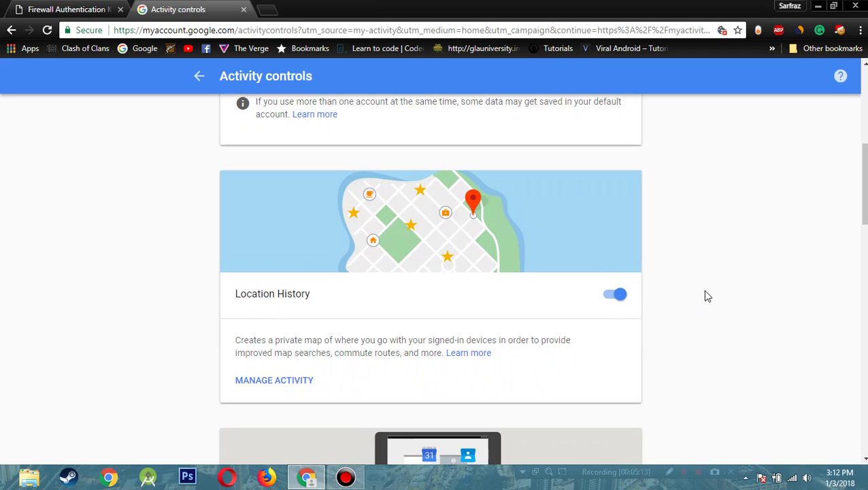
pyautogui.scroll(-1, 707, 295)
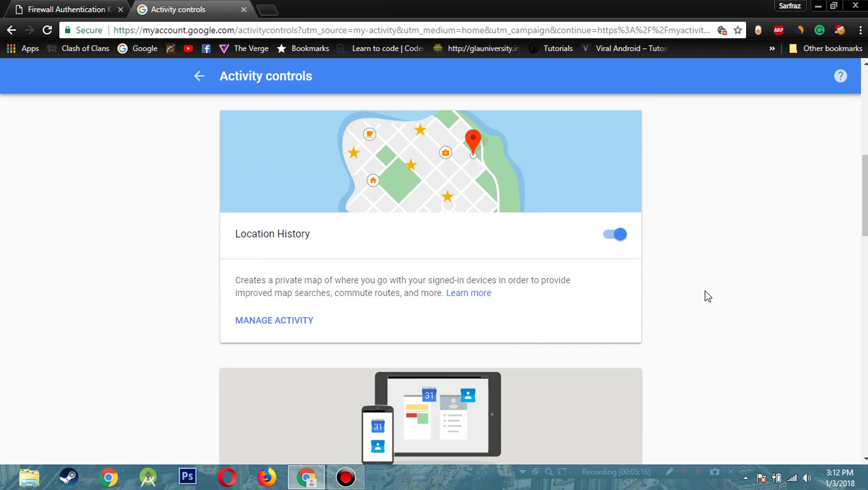
pyautogui.scroll(-3, 707, 289)
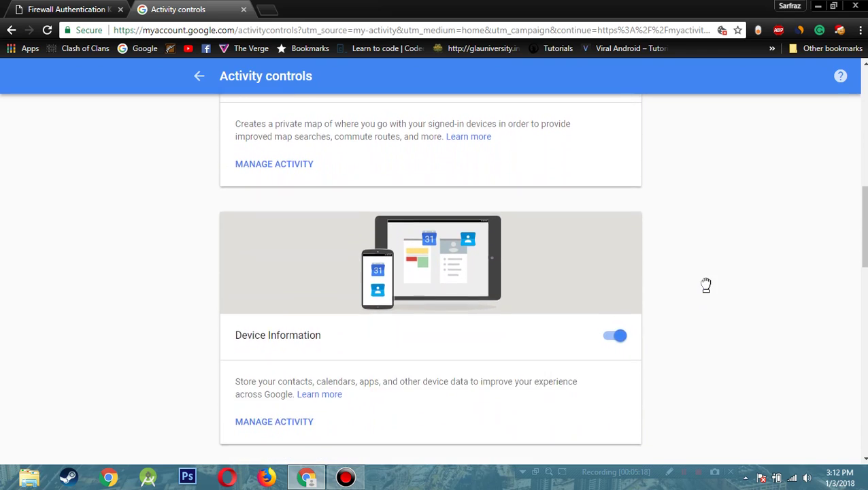
pyautogui.scroll(1, 705, 286)
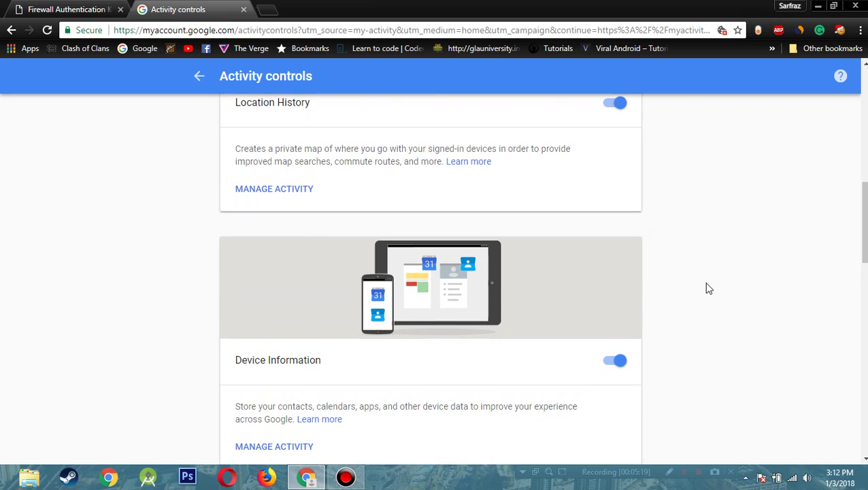
pyautogui.scroll(-1, 708, 289)
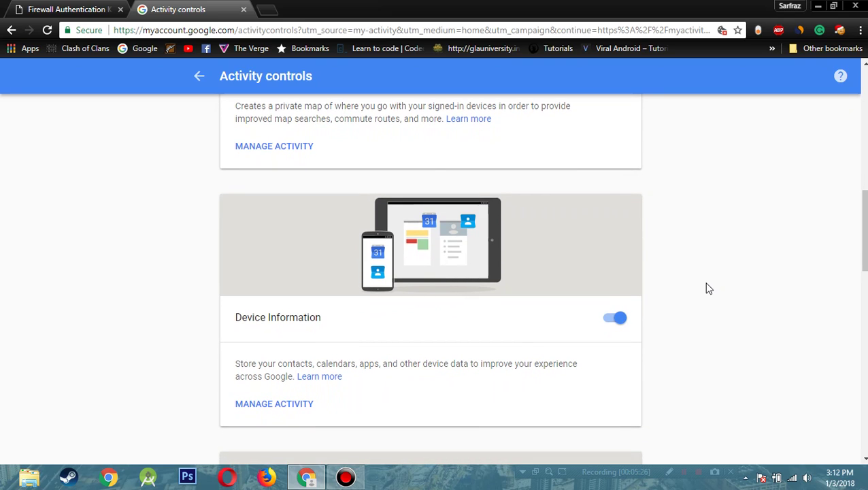
# Review the Voice & Audio Activity, YouTube Search History and YouTube Watch History controls, down to the related settings.
pyautogui.scroll(-1, 706, 289)
pyautogui.scroll(-2, 707, 288)
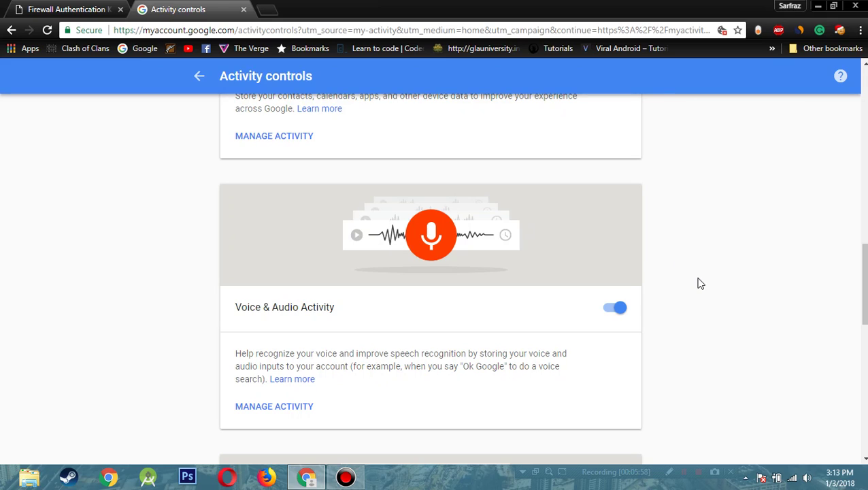
pyautogui.scroll(-1, 701, 283)
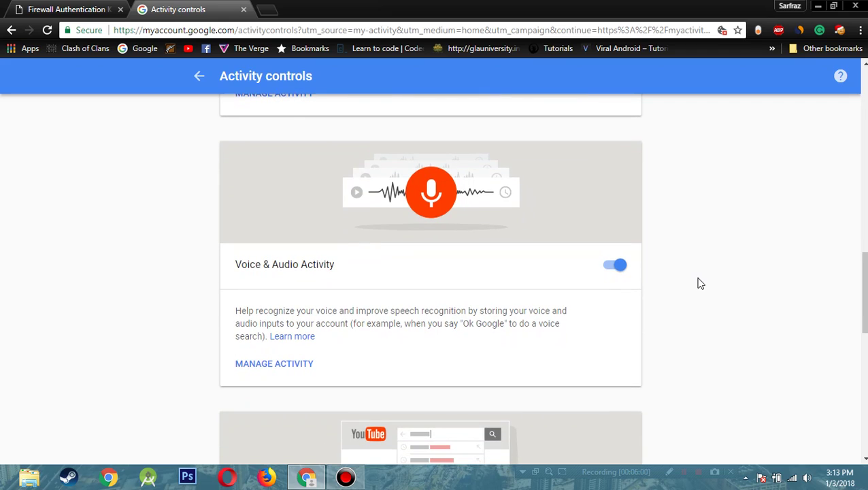
pyautogui.scroll(-1, 701, 283)
pyautogui.scroll(-3, 697, 279)
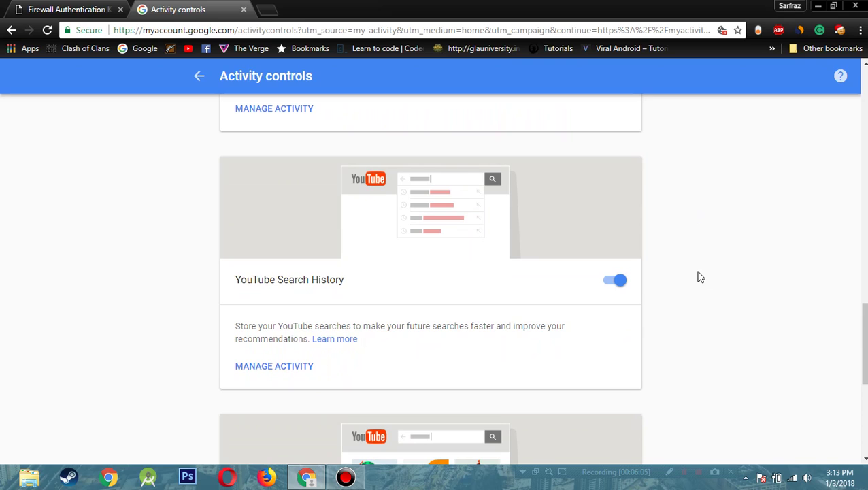
pyautogui.scroll(-3, 698, 273)
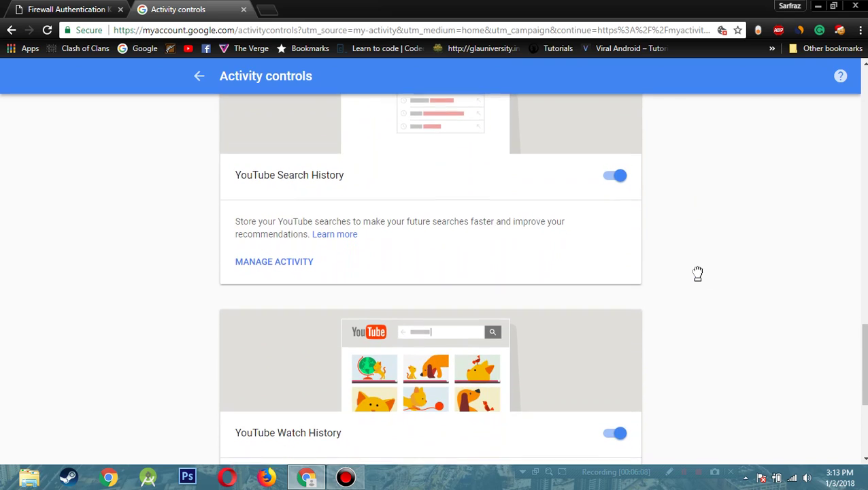
pyautogui.scroll(-2, 698, 272)
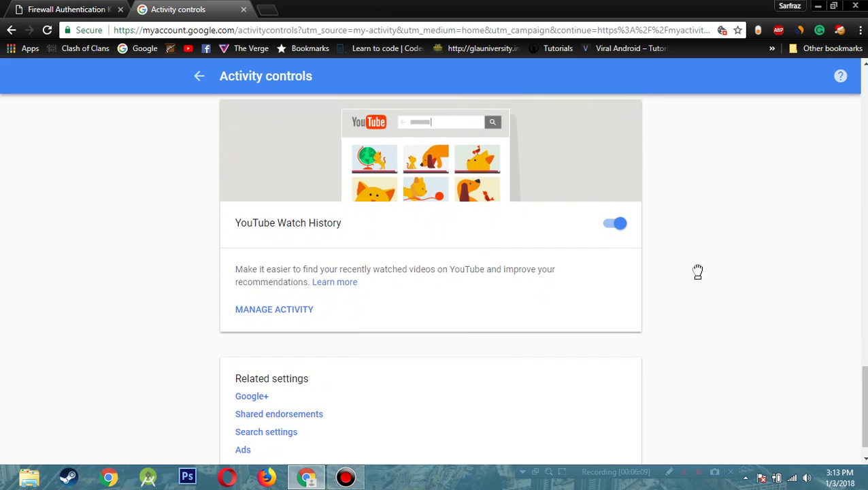
pyautogui.scroll(4, 698, 272)
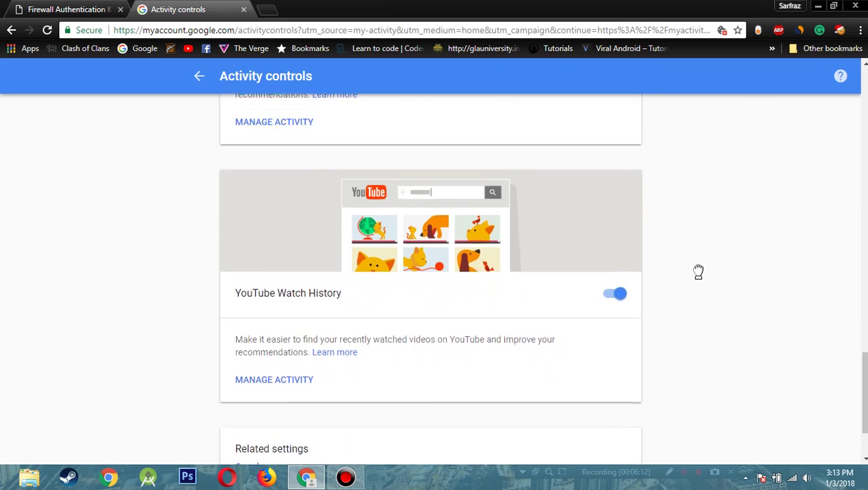
pyautogui.scroll(-4, 700, 274)
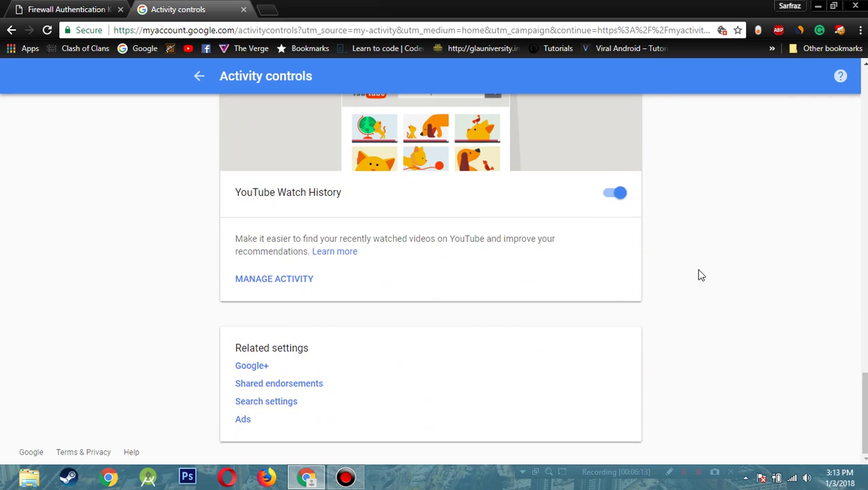
# Leave the Activity controls page and go back to the page it was opened from.
pyautogui.scroll(7, 701, 275)
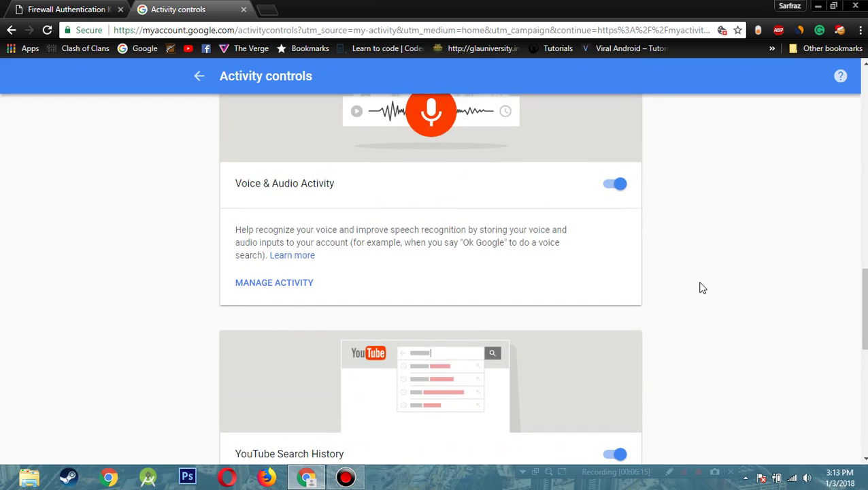
pyautogui.scroll(4, 703, 287)
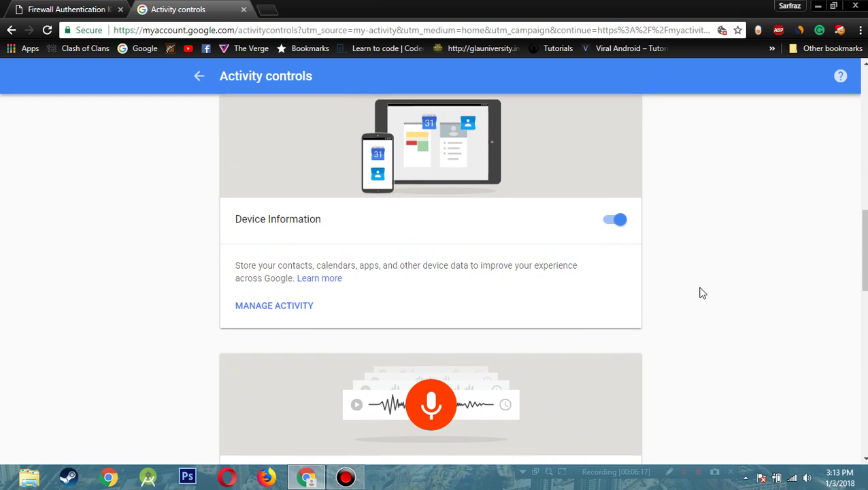
pyautogui.scroll(4, 703, 293)
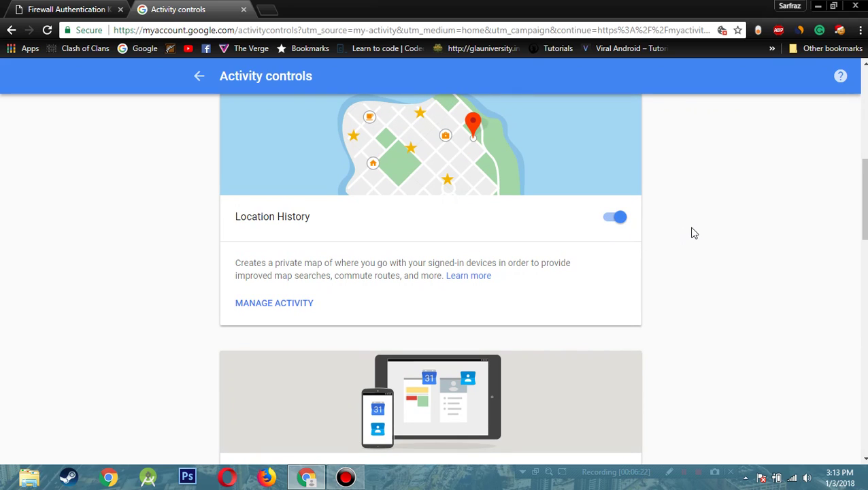
pyautogui.scroll(6, 701, 225)
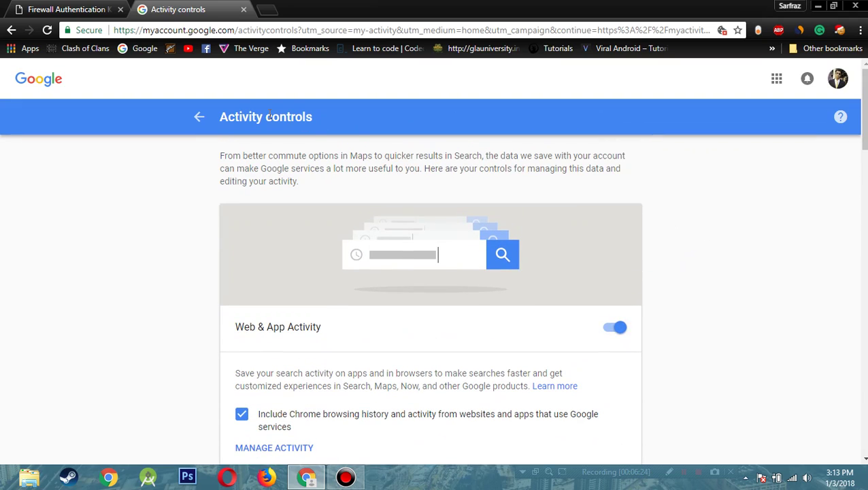
pyautogui.click(201, 119)
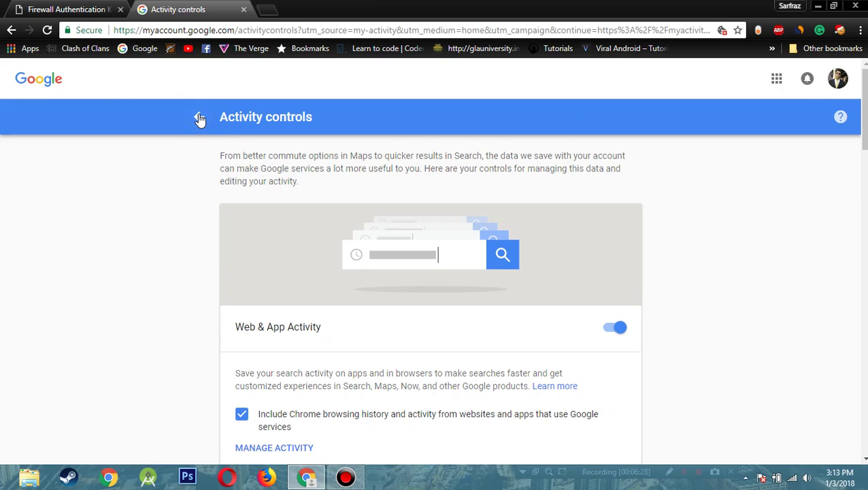